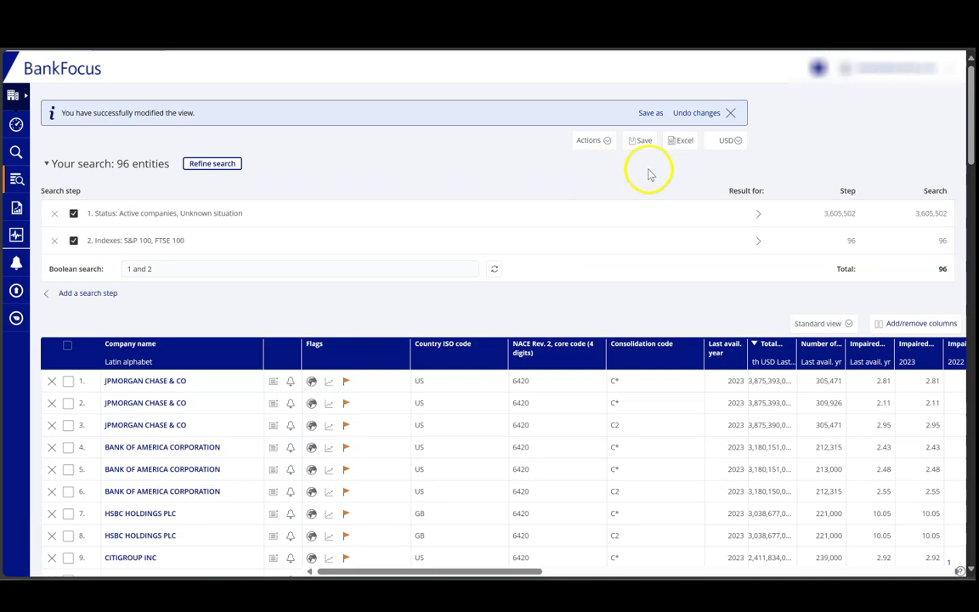
# Step: Look through the unit and currency options for the results and try to display the values in millions
pyautogui.click(736, 142)
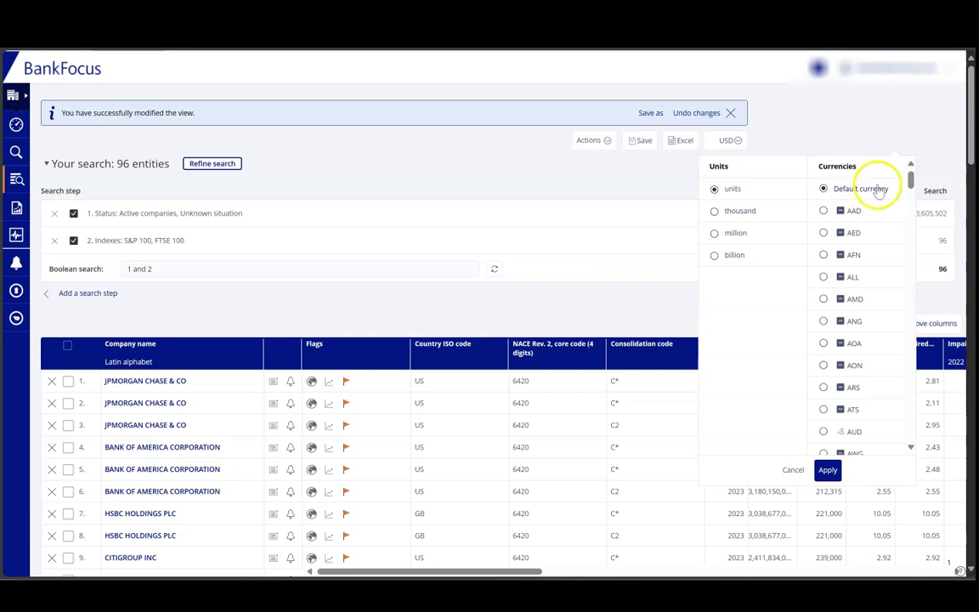
pyautogui.scroll(-4, 868, 232)
pyautogui.scroll(-15, 868, 234)
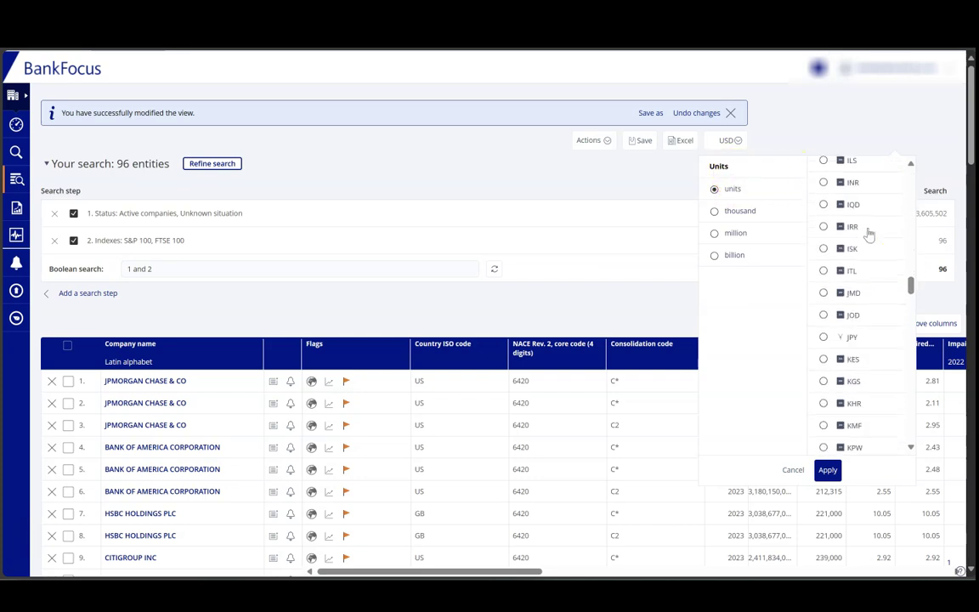
pyautogui.scroll(-15, 868, 234)
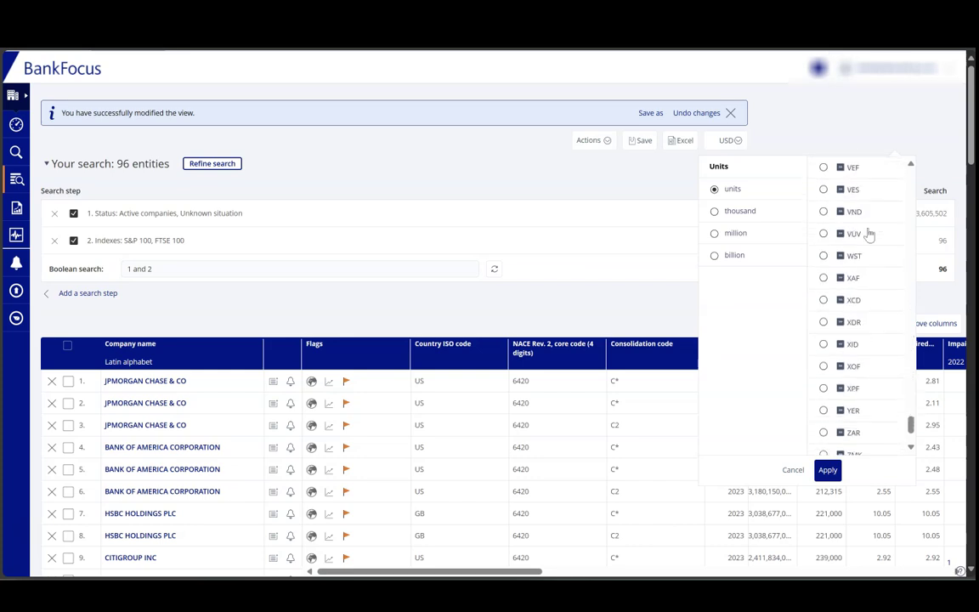
pyautogui.scroll(5, 869, 224)
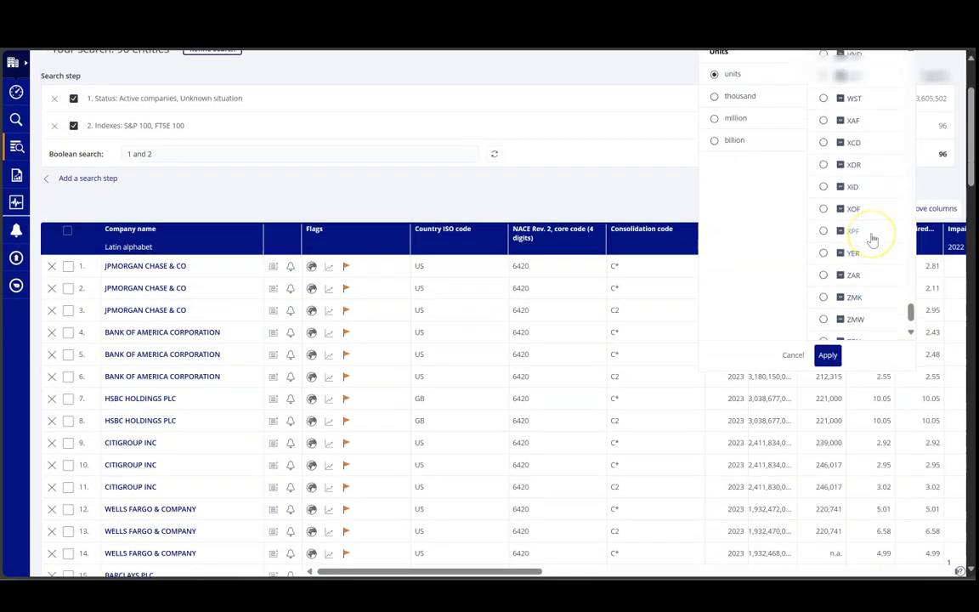
pyautogui.scroll(3, 604, 169)
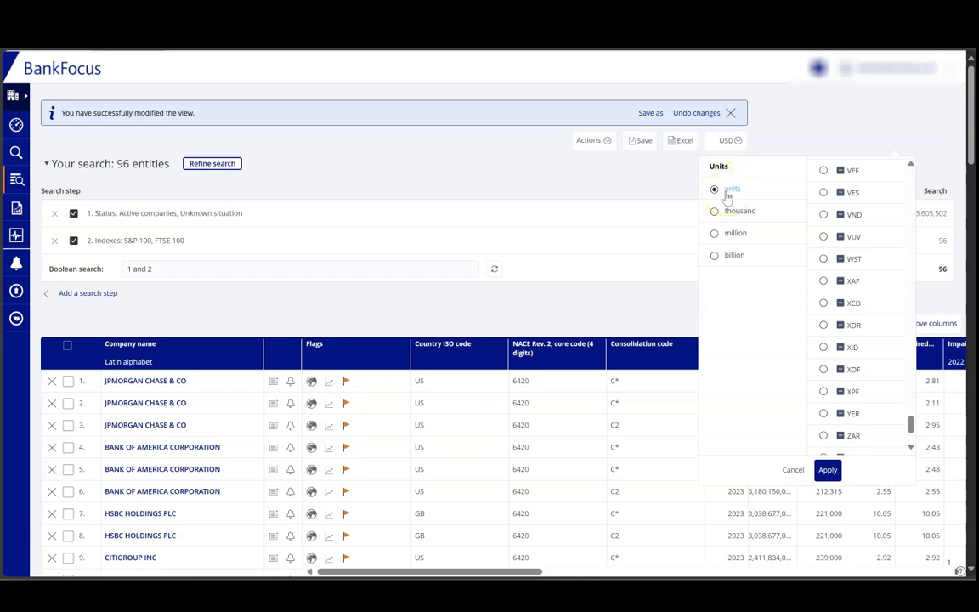
pyautogui.click(758, 191)
pyautogui.click(753, 194)
pyautogui.click(737, 194)
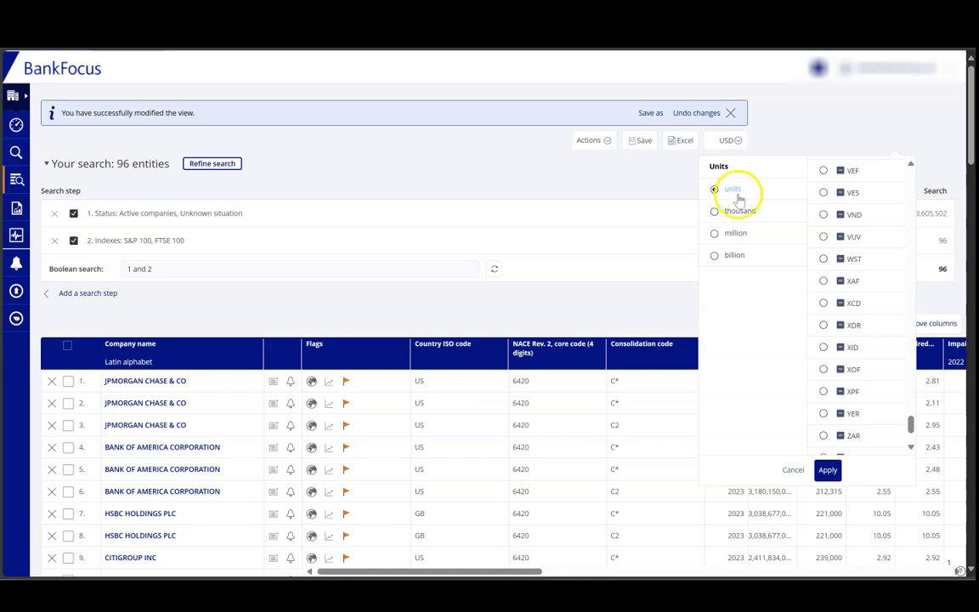
pyautogui.click(715, 233)
pyautogui.click(830, 475)
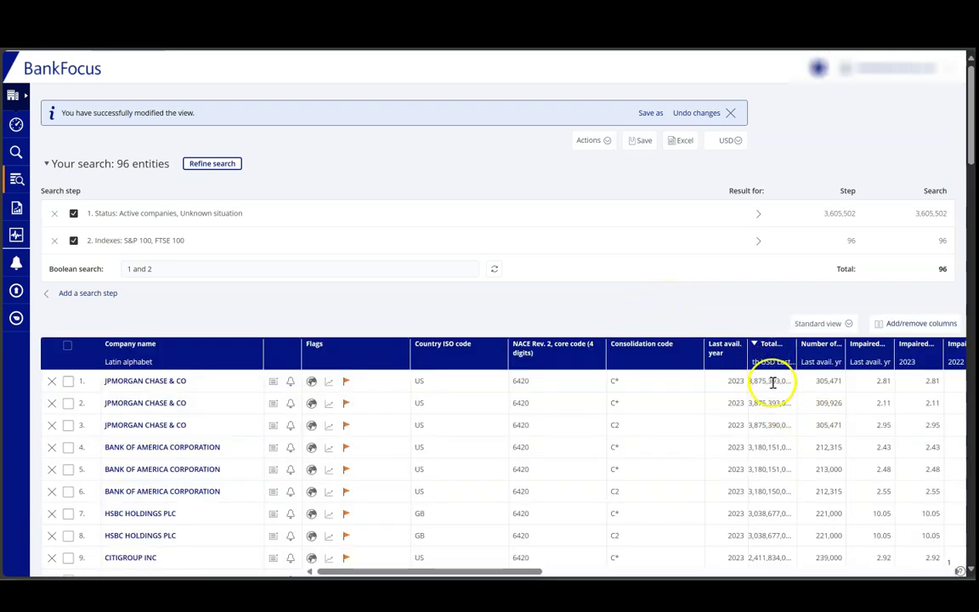
# Step: Check the results table's Tier 1 ratio and return columns by year, and view the unit and currency options again
pyautogui.moveTo(508, 571); pyautogui.dragTo(929, 568)
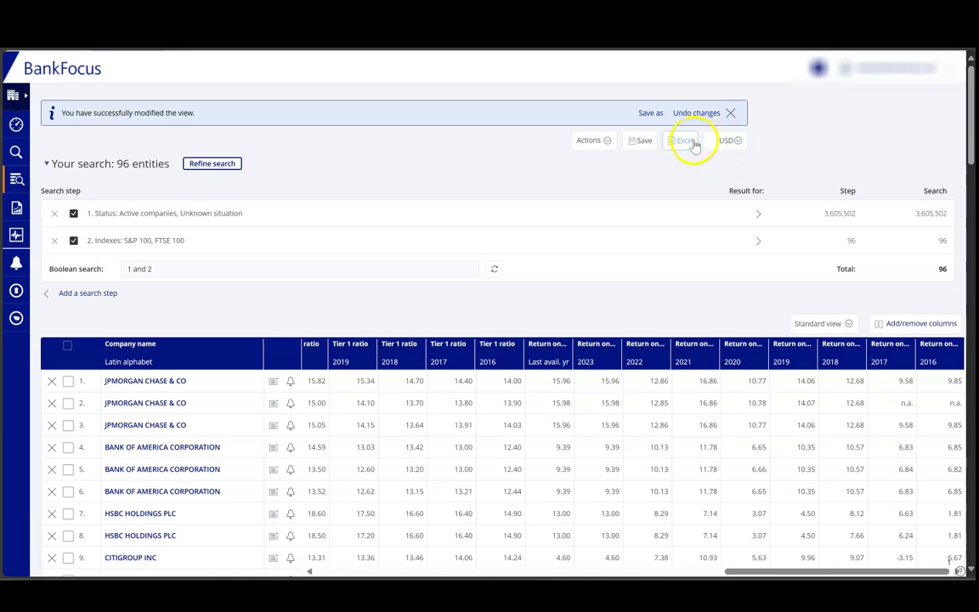
pyautogui.click(725, 142)
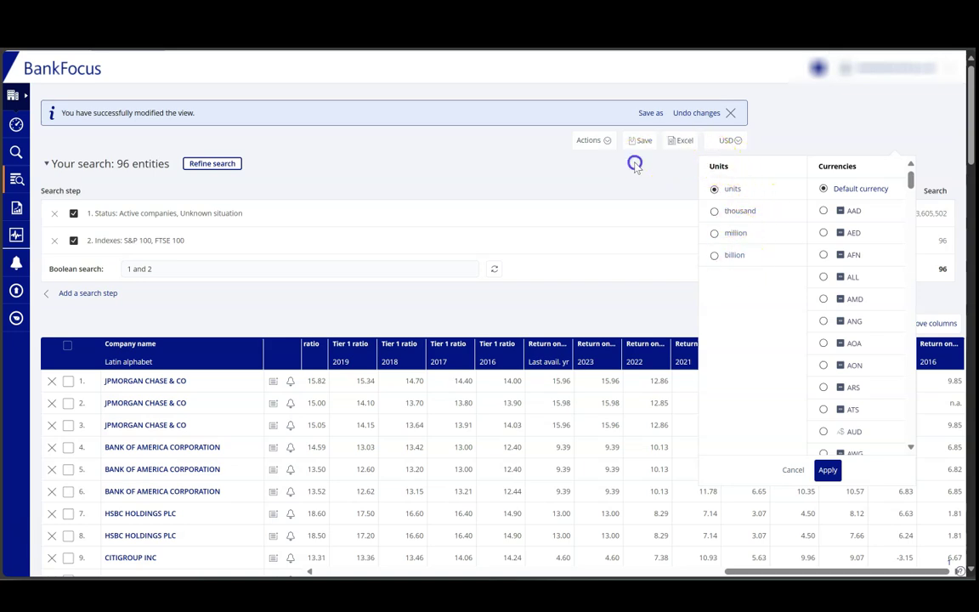
pyautogui.click(736, 140)
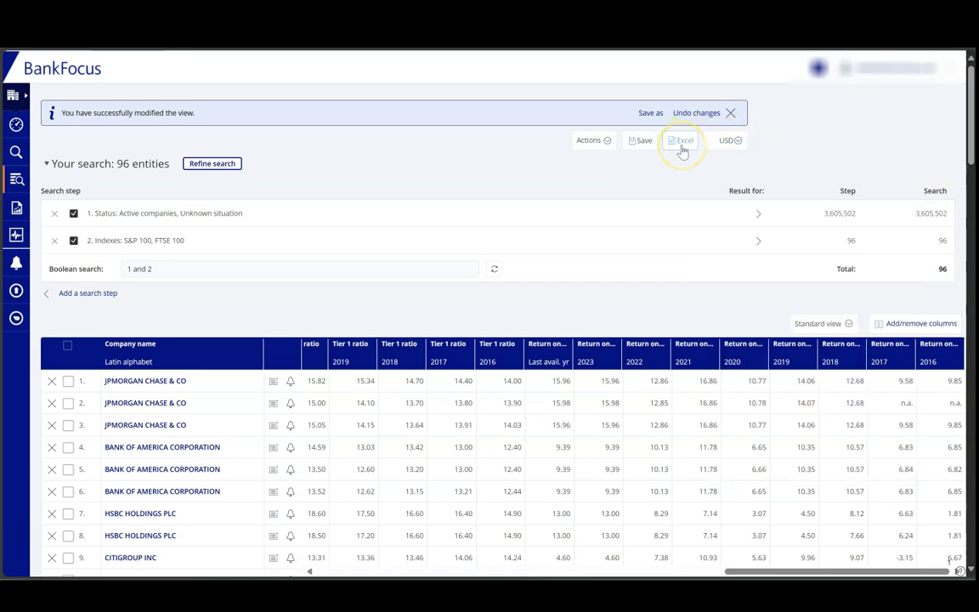
# Step: Start an Excel export of the search results and review the export name and the options for Excel
pyautogui.click(691, 145)
pyautogui.click(691, 144)
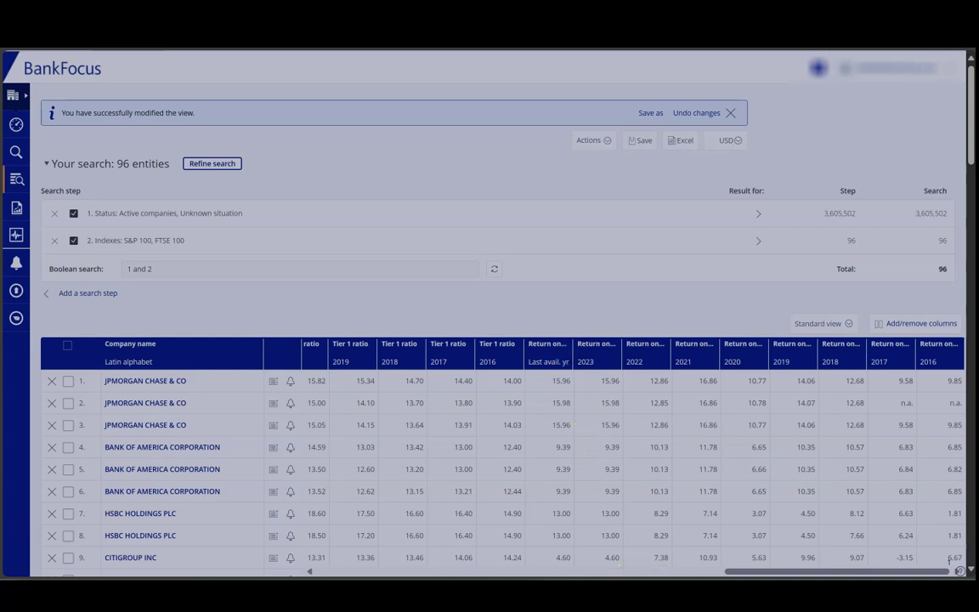
pyautogui.click(592, 505)
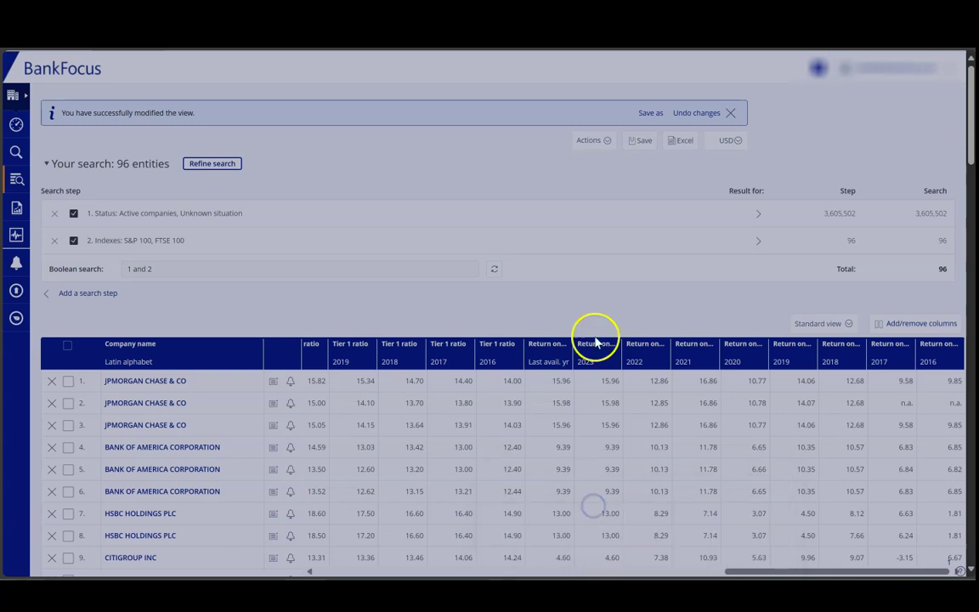
pyautogui.scroll(-1, 552, 176)
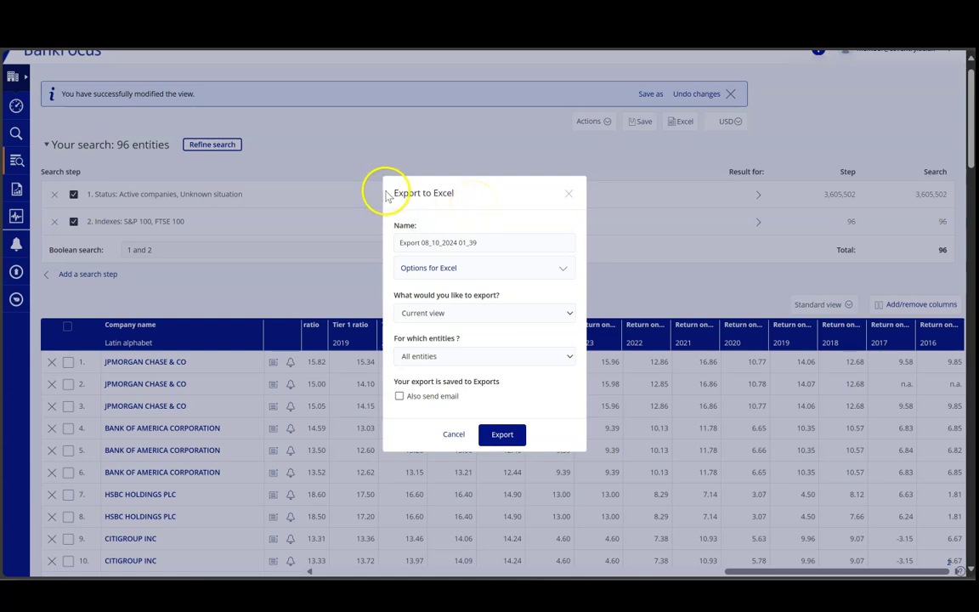
pyautogui.click(399, 243)
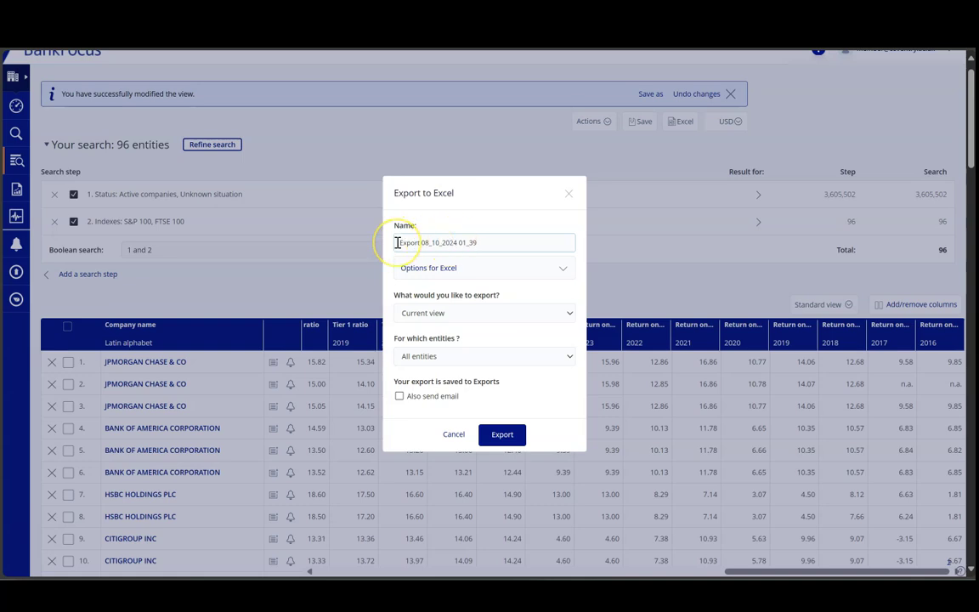
pyautogui.click(455, 273)
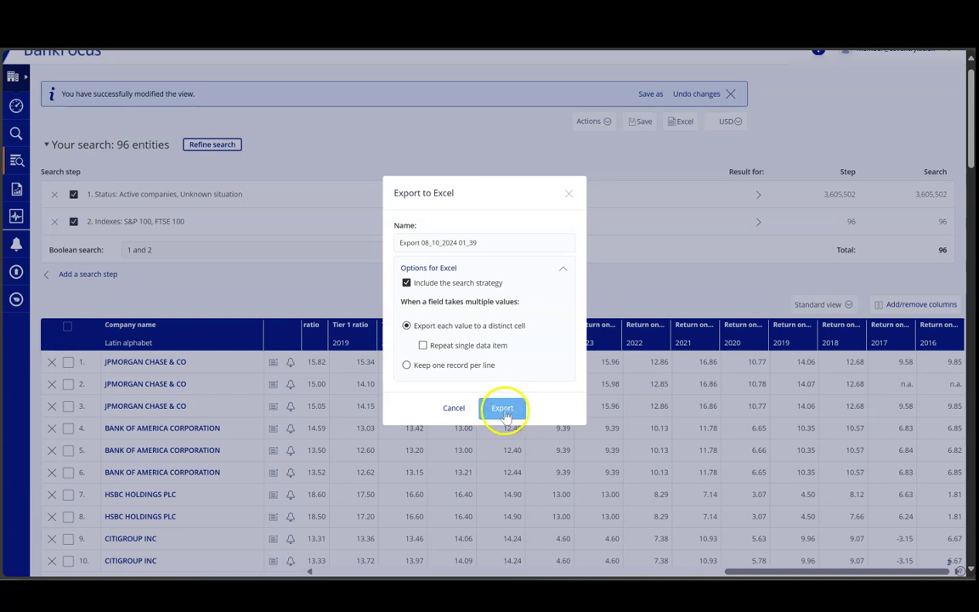
pyautogui.click(568, 275)
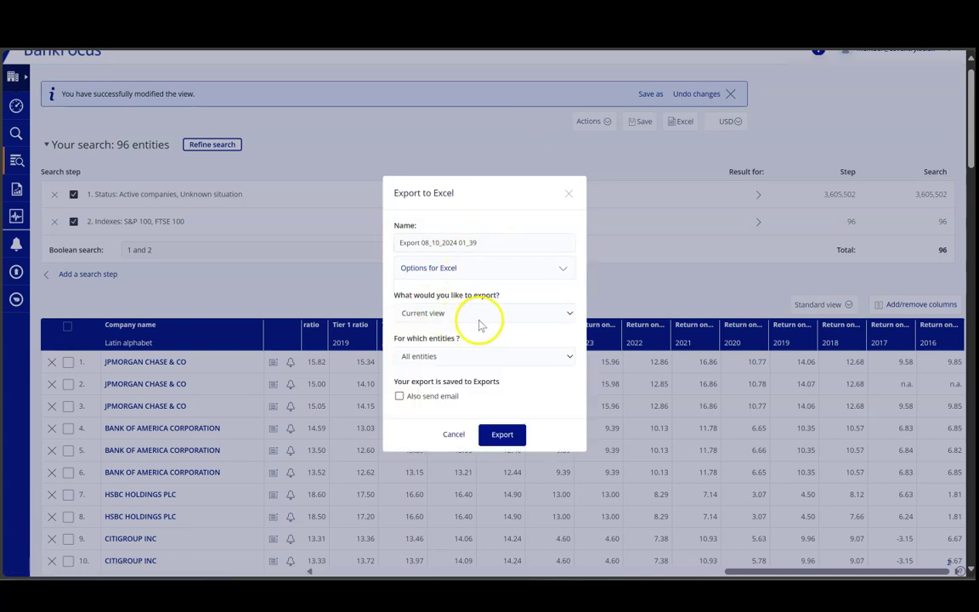
# Step: Review the view and entity choices for the export, and set it to the current view for all entities
pyautogui.click(437, 314)
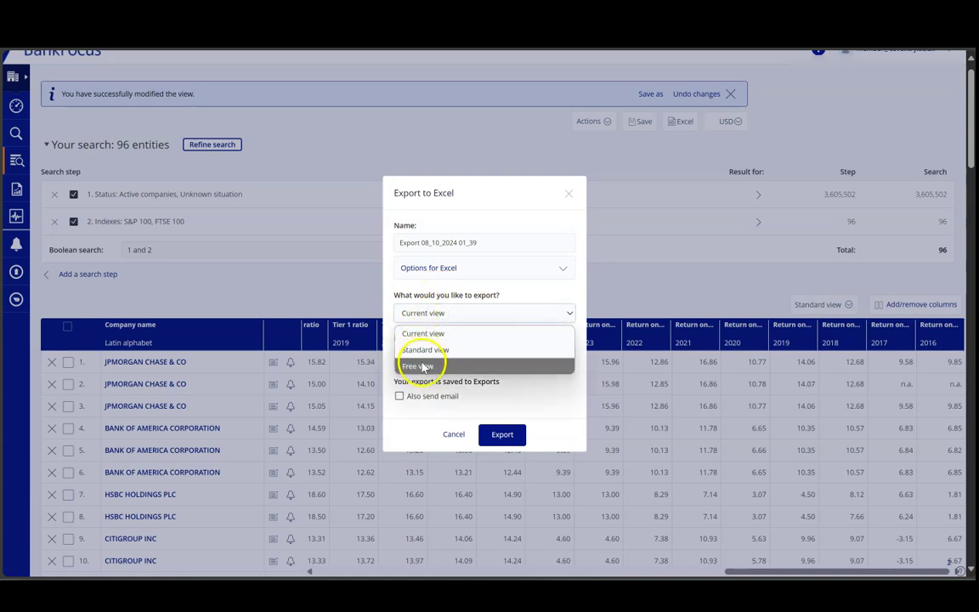
pyautogui.click(518, 297)
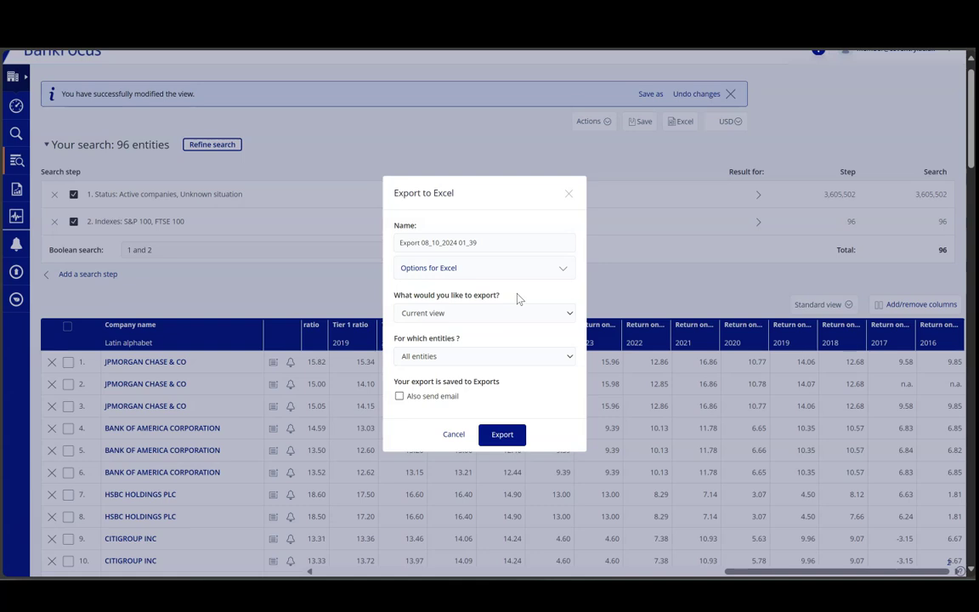
pyautogui.click(432, 315)
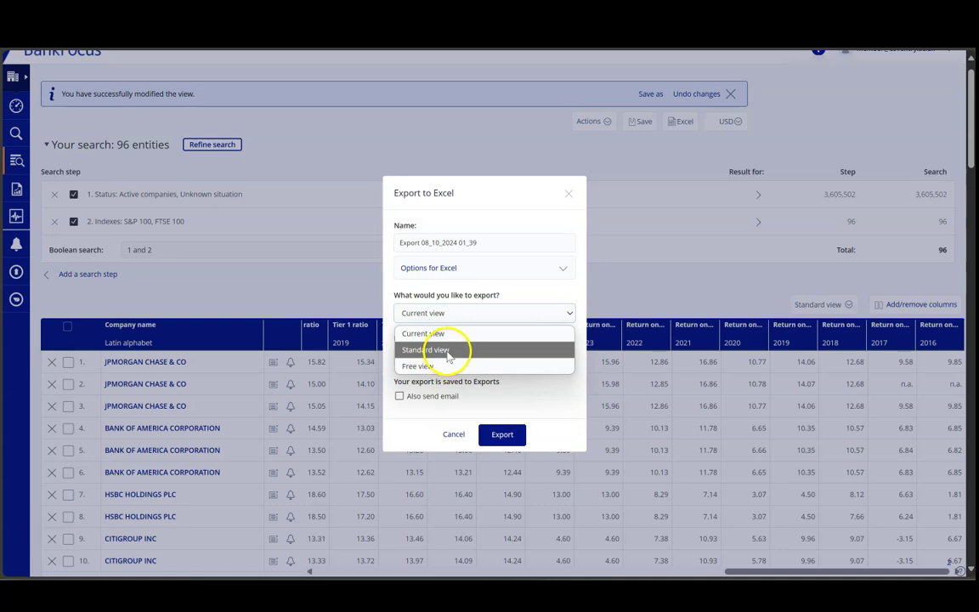
pyautogui.click(448, 354)
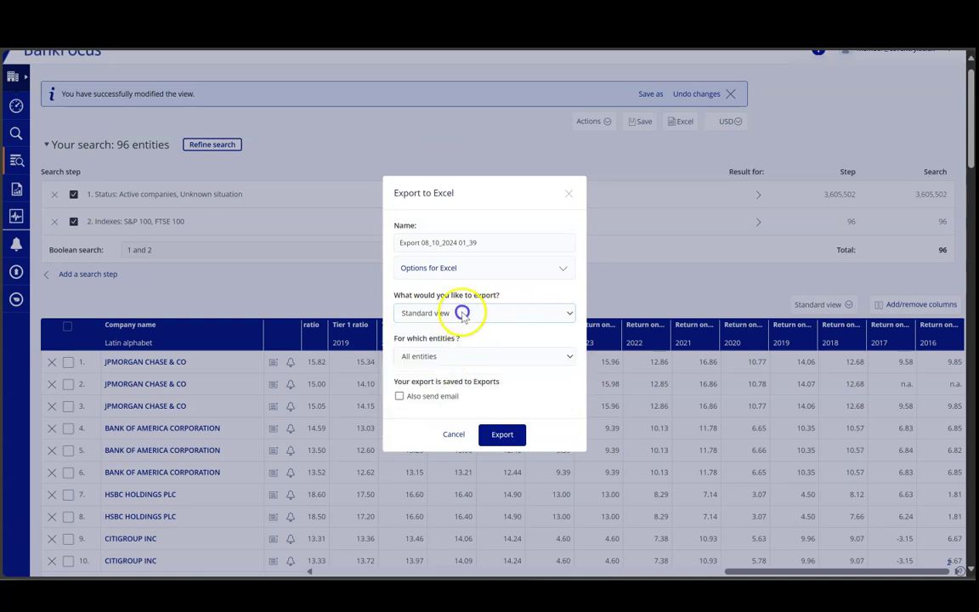
pyautogui.click(463, 315)
pyautogui.click(436, 333)
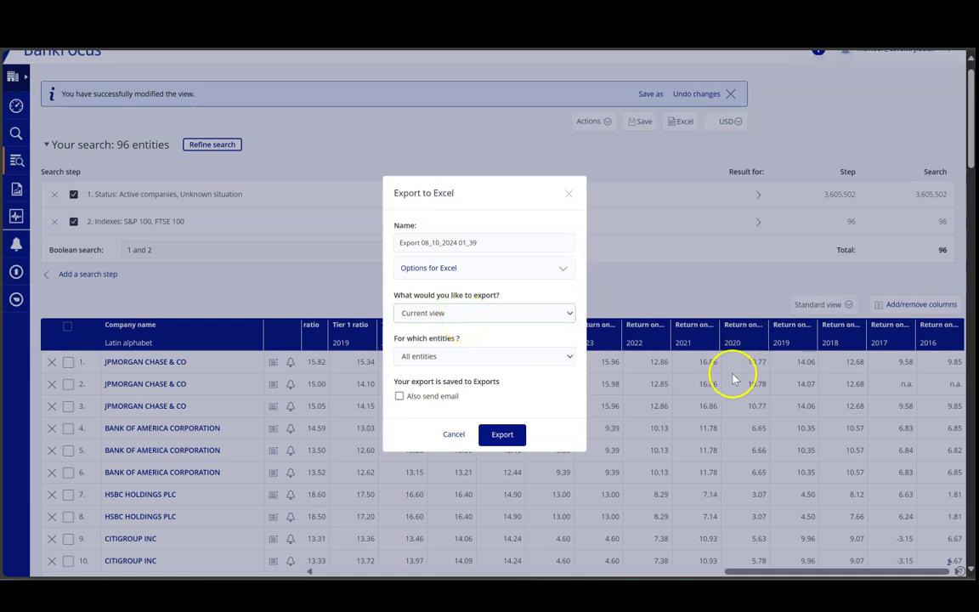
pyautogui.click(415, 358)
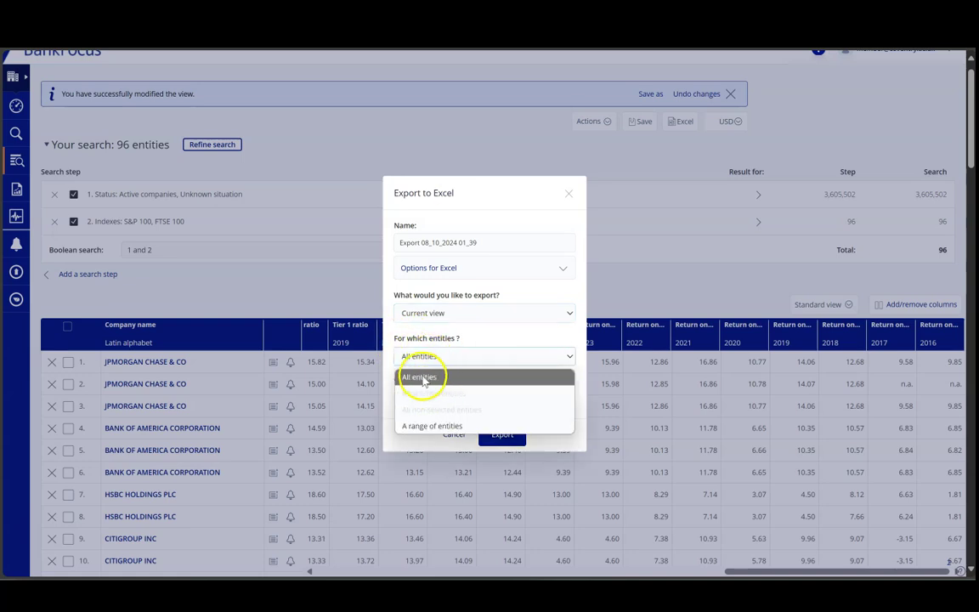
pyautogui.click(437, 384)
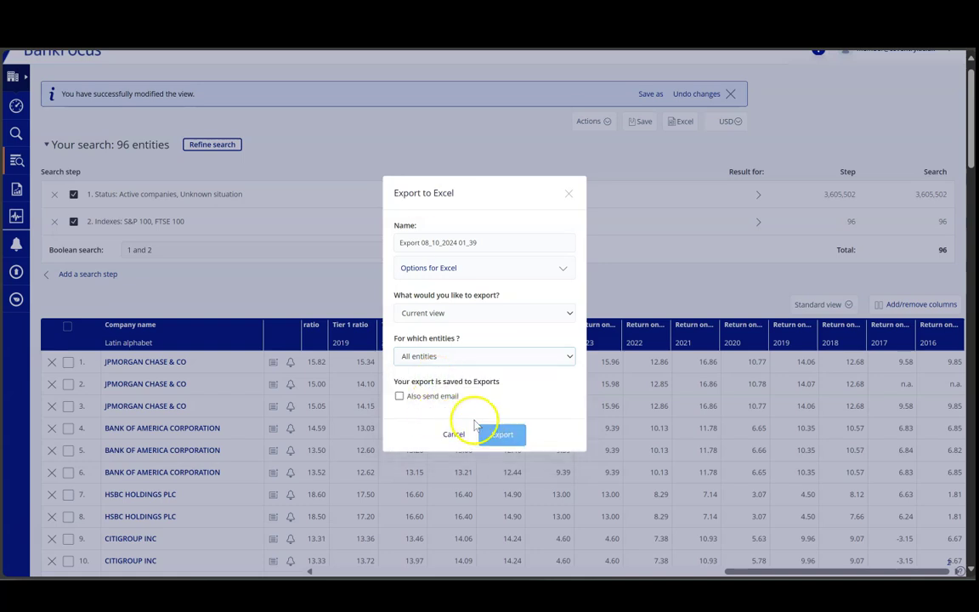
# Step: Generate the Excel export without also sending it by email, and close the export window
pyautogui.click(502, 435)
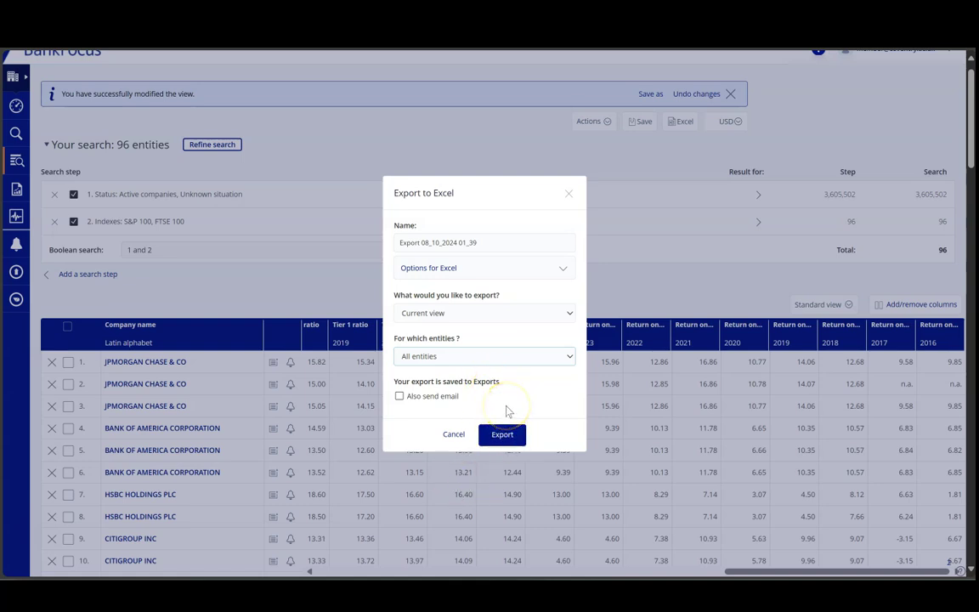
pyautogui.click(400, 396)
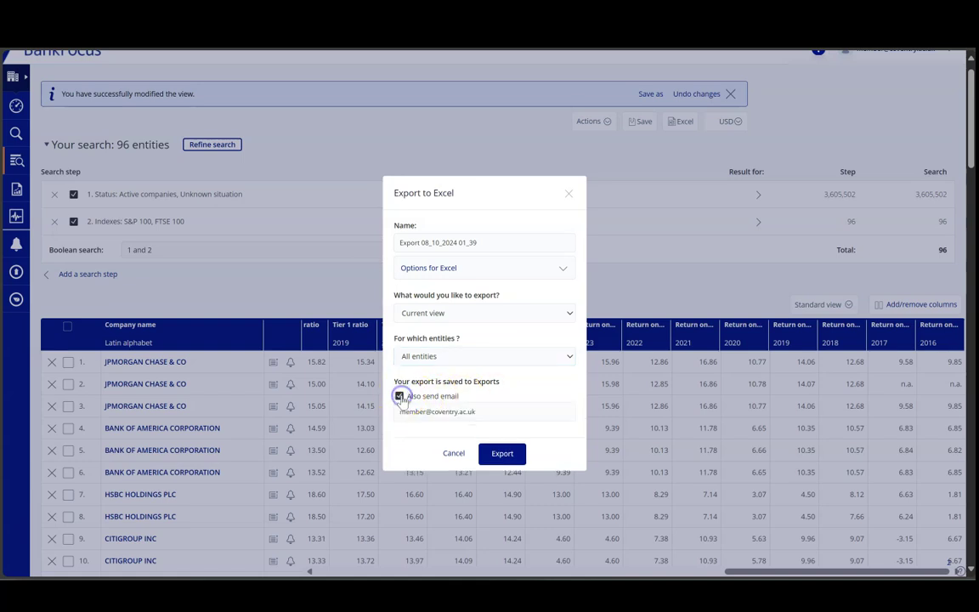
pyautogui.click(414, 399)
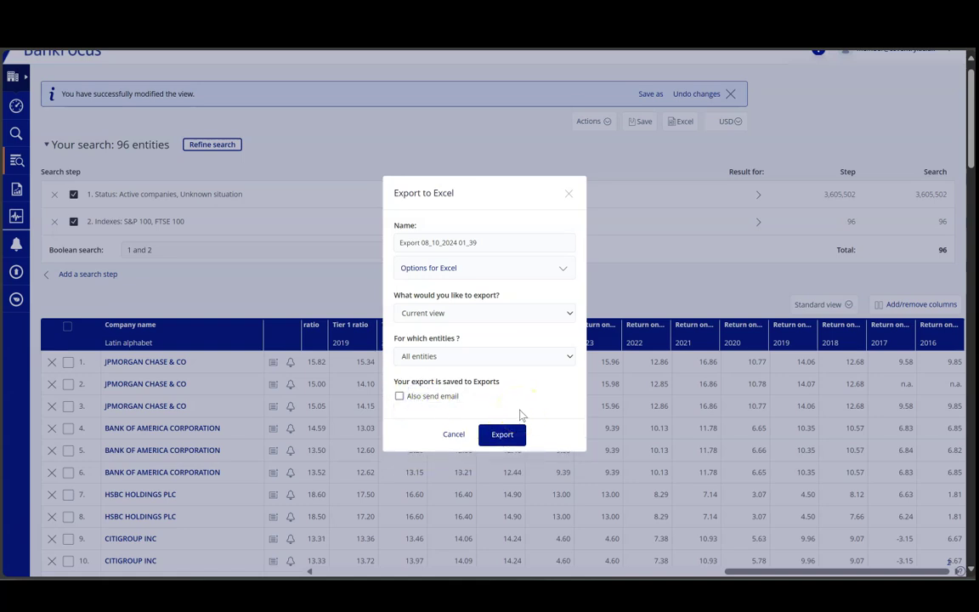
pyautogui.click(502, 433)
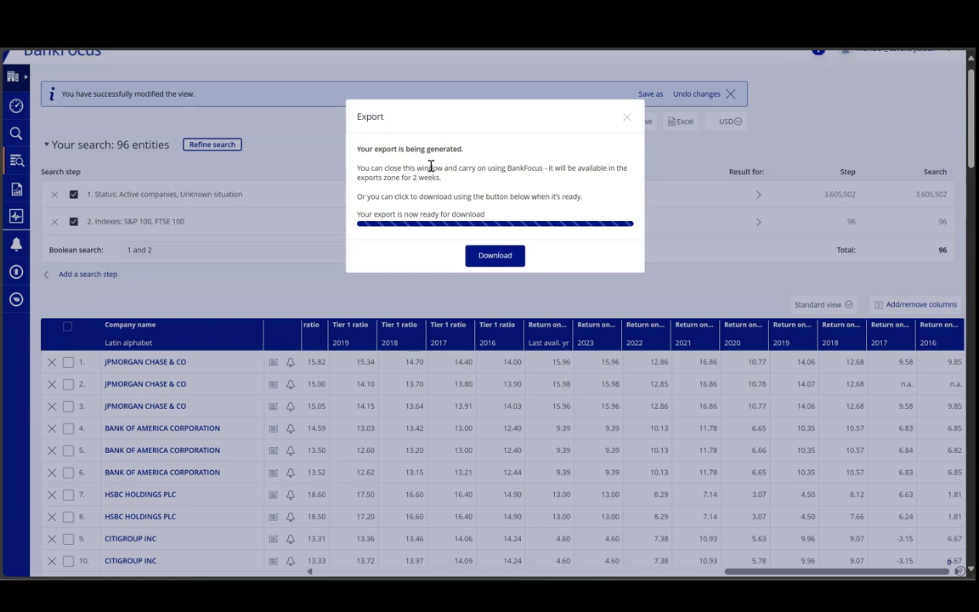
pyautogui.click(626, 120)
# Step: Review the options for saving all entities as a new record set, and leave without saving
pyautogui.click(638, 124)
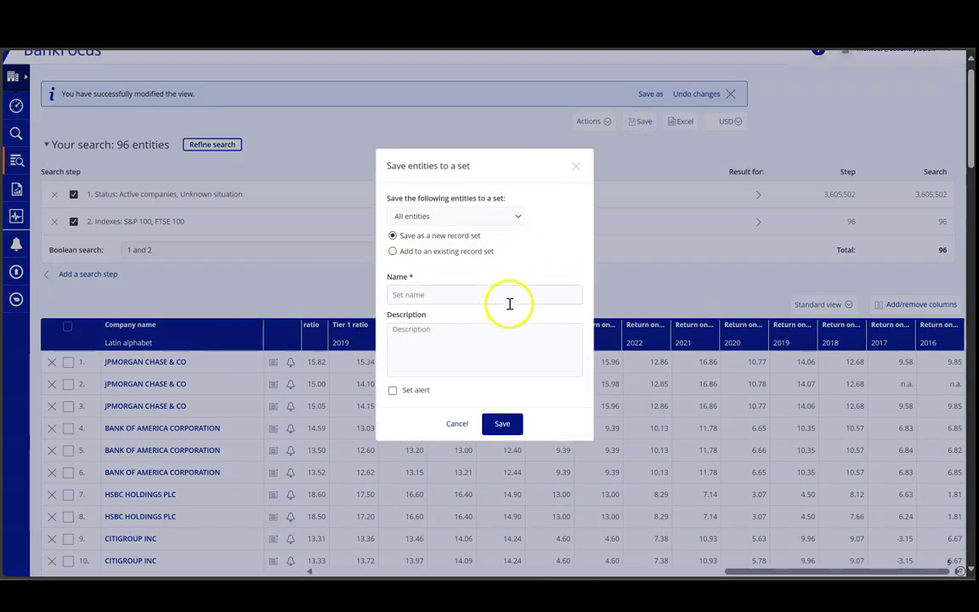
pyautogui.click(414, 295)
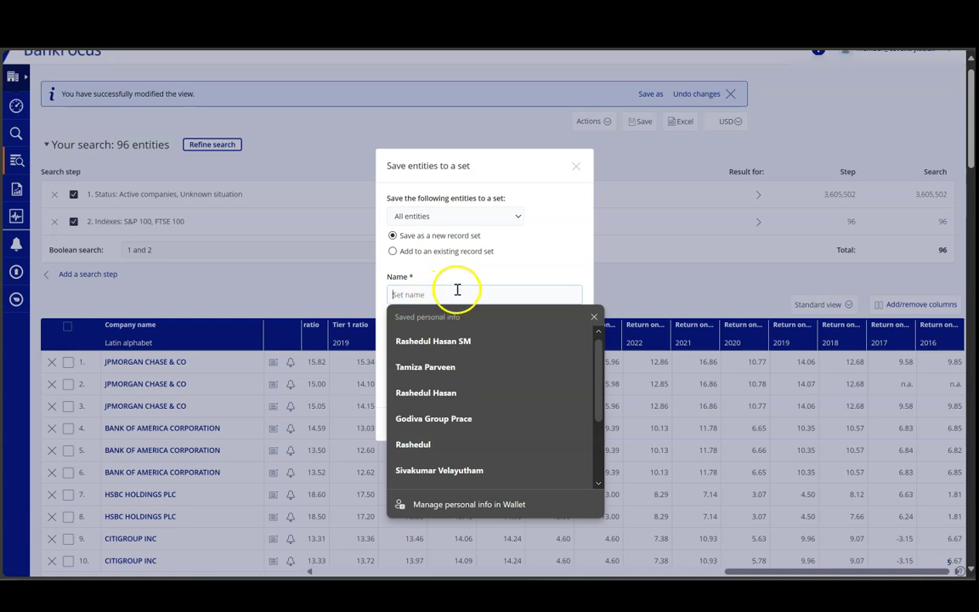
pyautogui.click(519, 264)
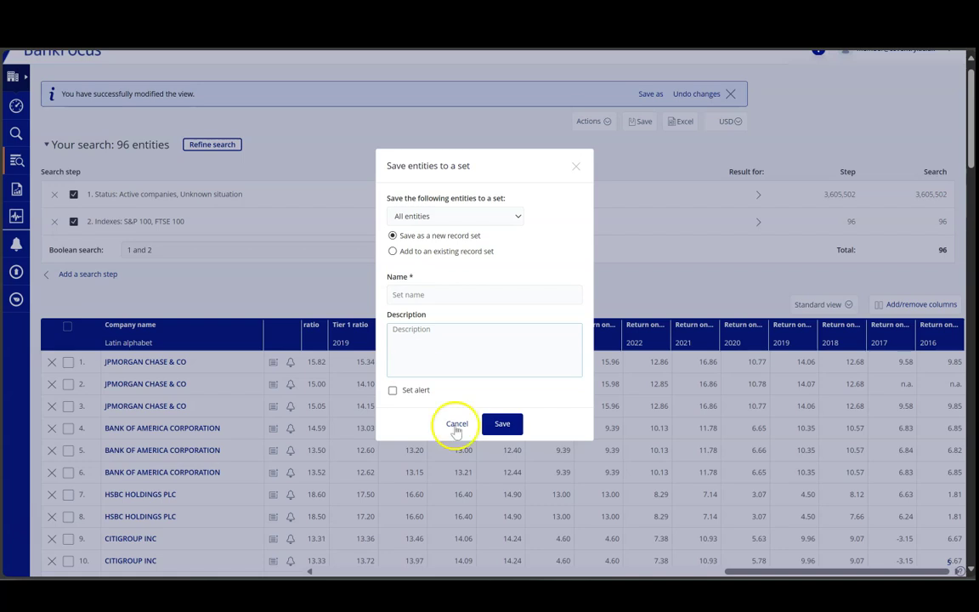
pyautogui.click(576, 166)
# Step: Review the actions available for the search results, covering notes, entities and random sorting
pyautogui.click(596, 121)
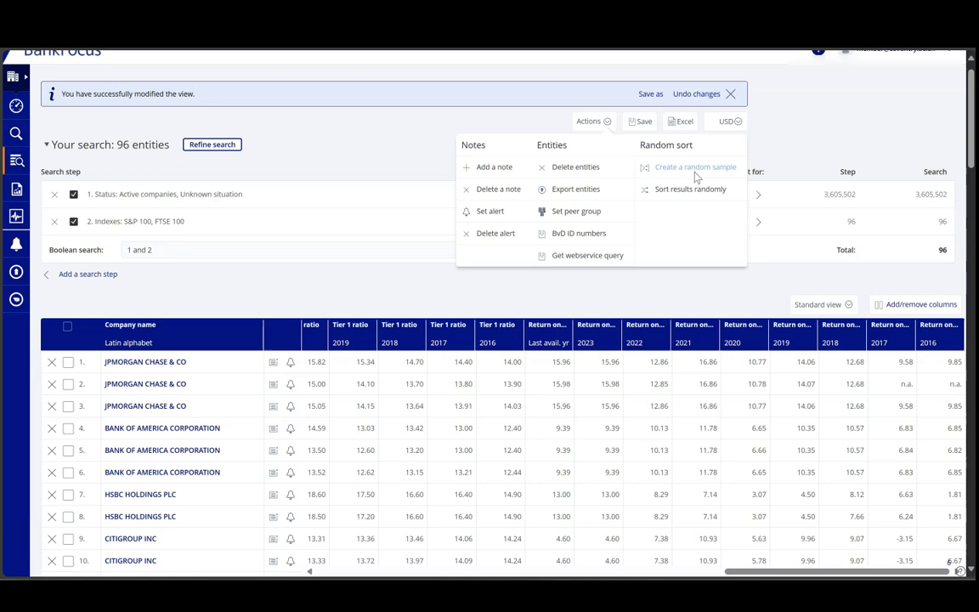
pyautogui.click(805, 144)
pyautogui.scroll(1, 510, 269)
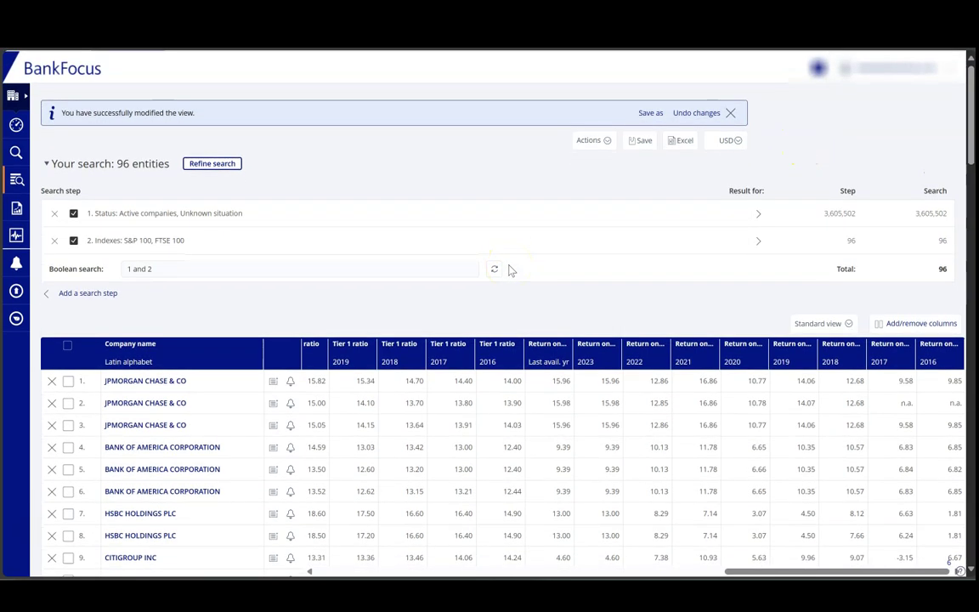